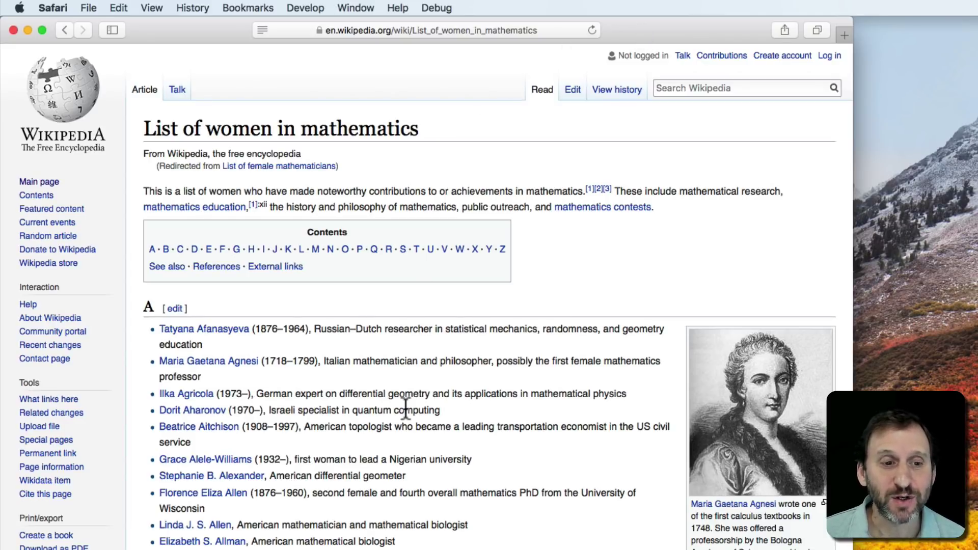
# Open the Tatyana Afanasyeva article from the List of women in mathematics page
pyautogui.click(219, 330)
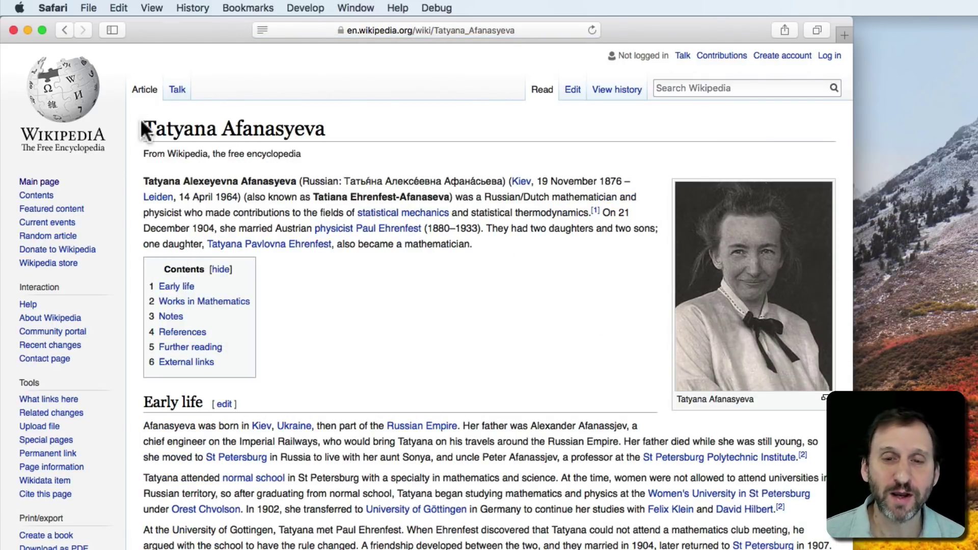
# Send the Tatyana Afanasyeva page to Reminders through File > Share > Reminders
pyautogui.click(784, 30)
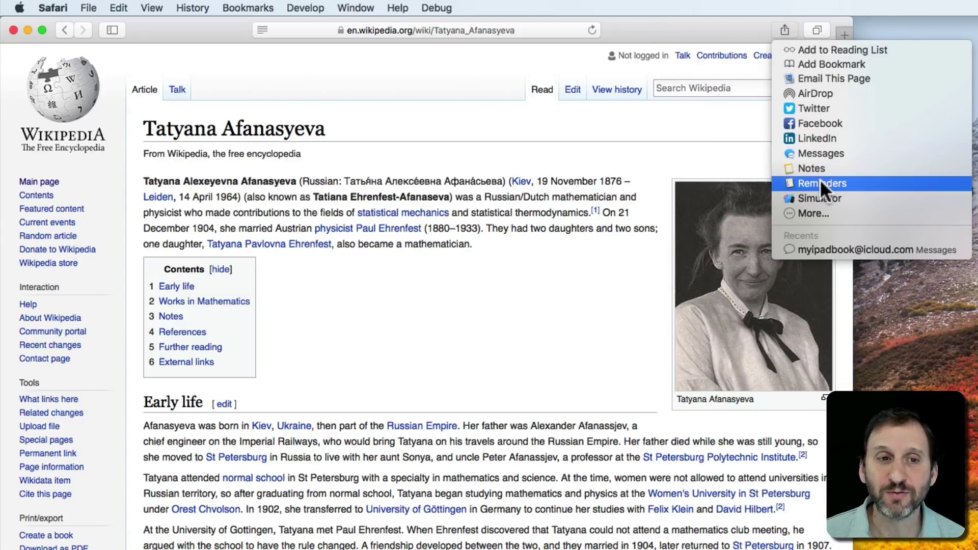
pyautogui.click(308, 8)
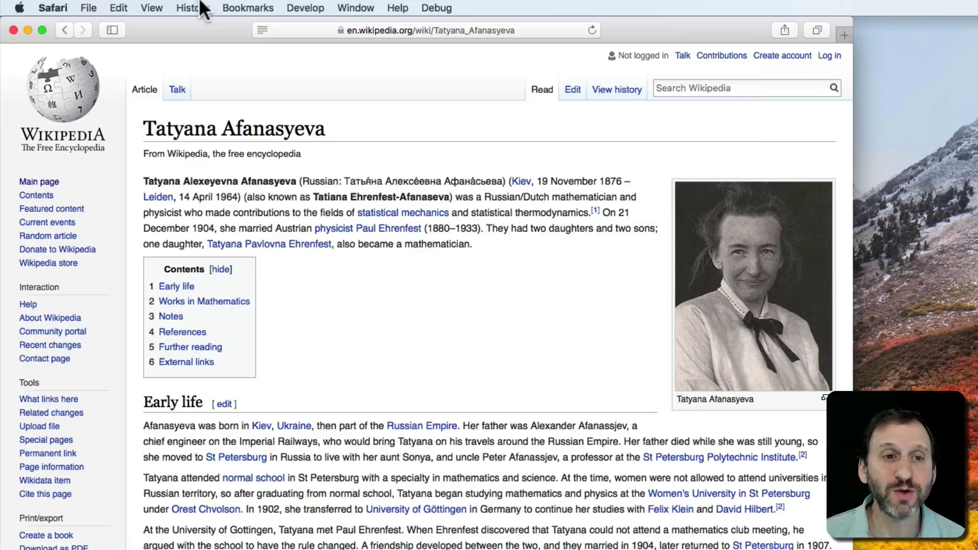
pyautogui.click(88, 7)
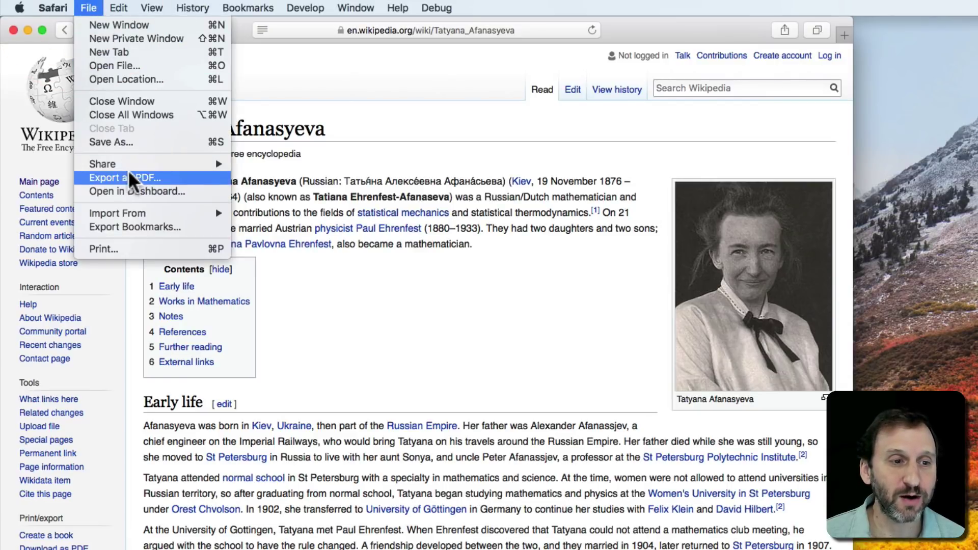
pyautogui.moveTo(127, 162)
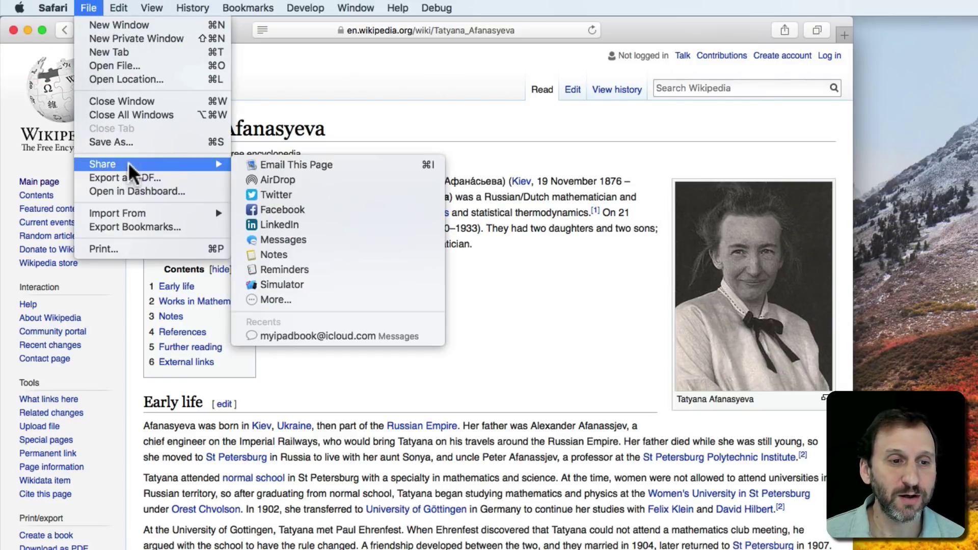
pyautogui.click(313, 269)
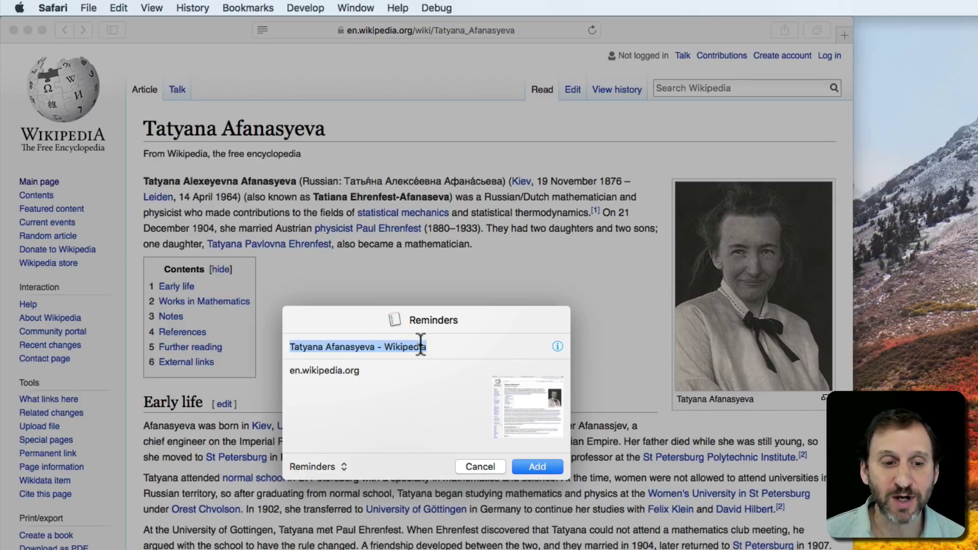
# Inspect the en.wikipedia.org note and list pop-up, keeping the Reminders list
pyautogui.moveTo(360, 371); pyautogui.dragTo(288, 371)
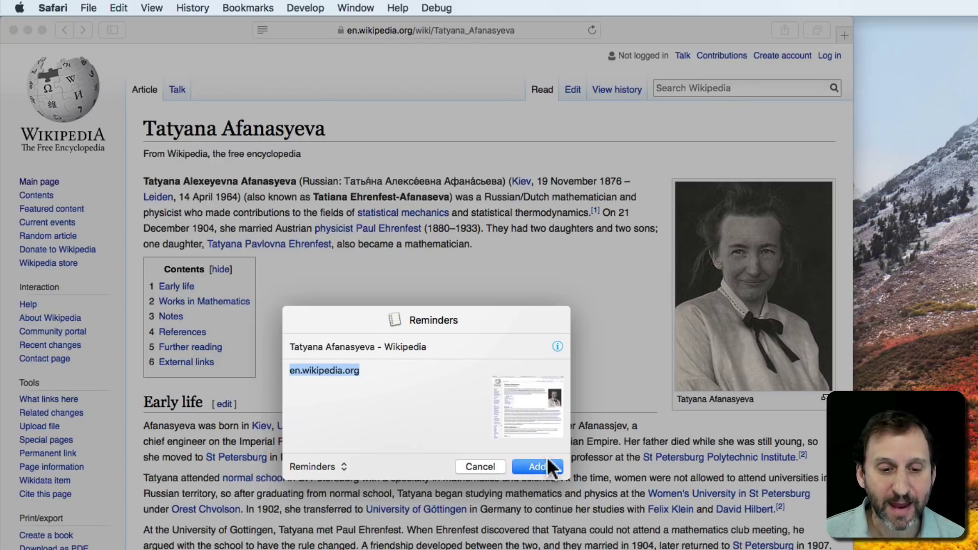
pyautogui.click(307, 465)
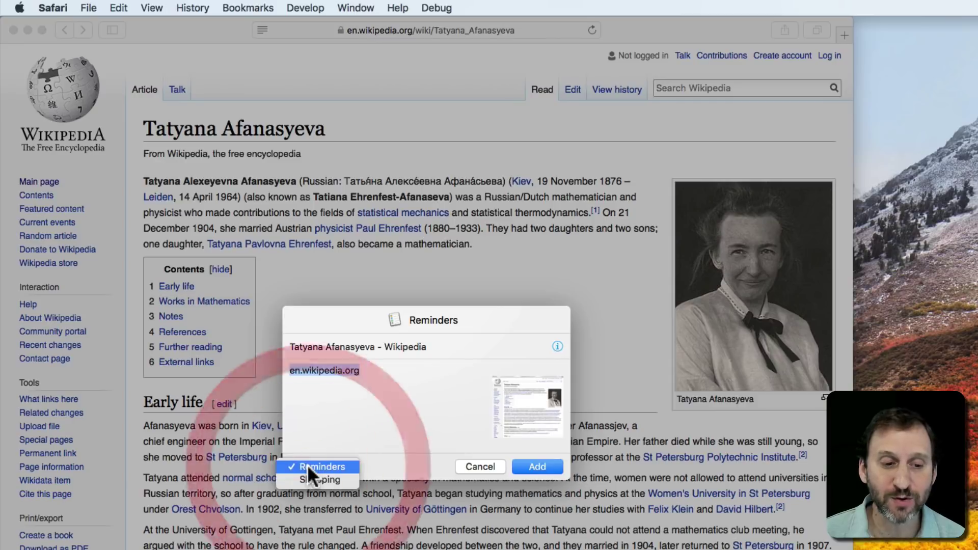
pyautogui.click(326, 429)
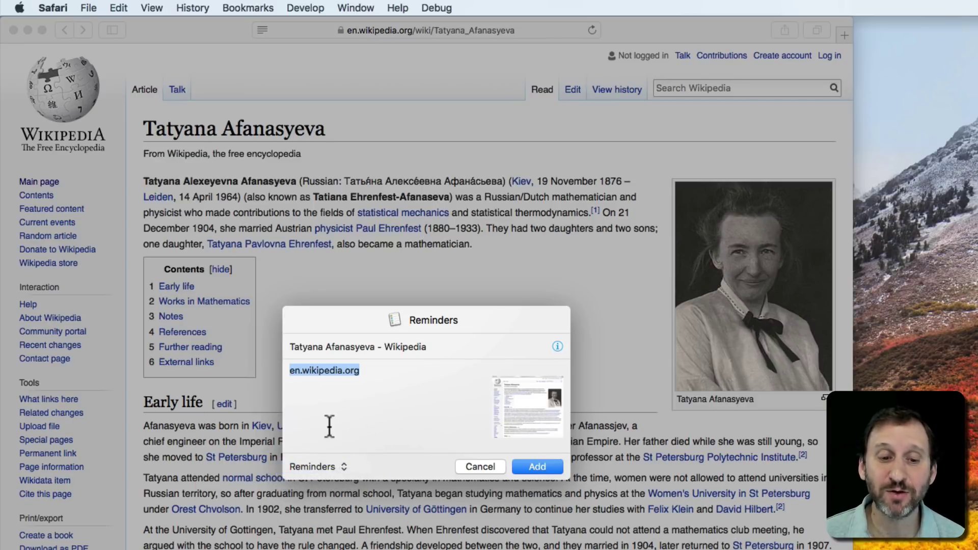
pyautogui.click(329, 427)
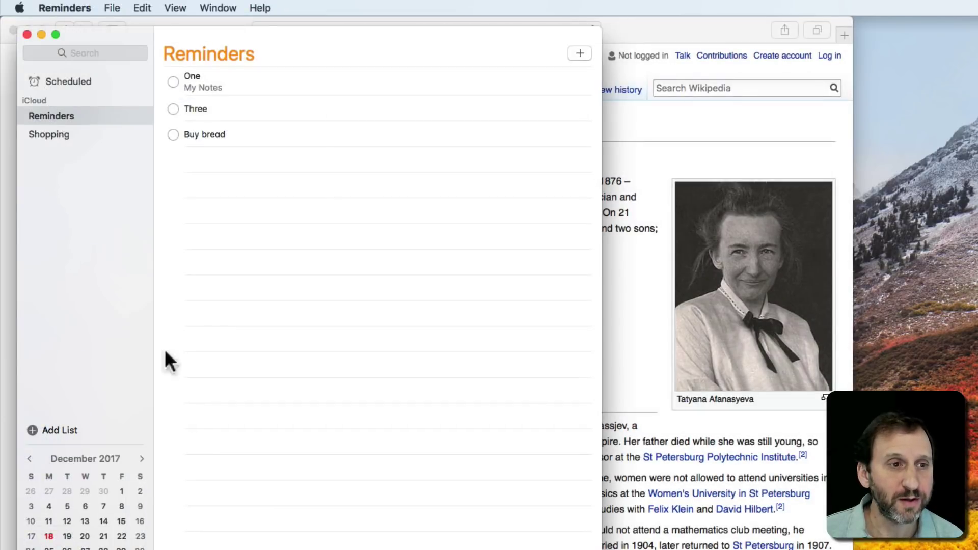
# Create a new reminders list named 'Web Links', correcting the typo
pyautogui.click(109, 8)
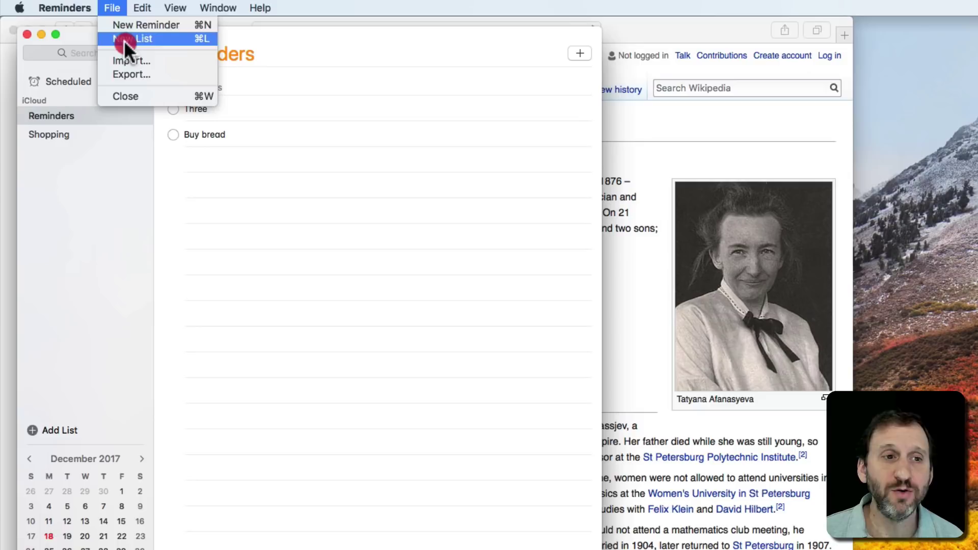
pyautogui.click(124, 40)
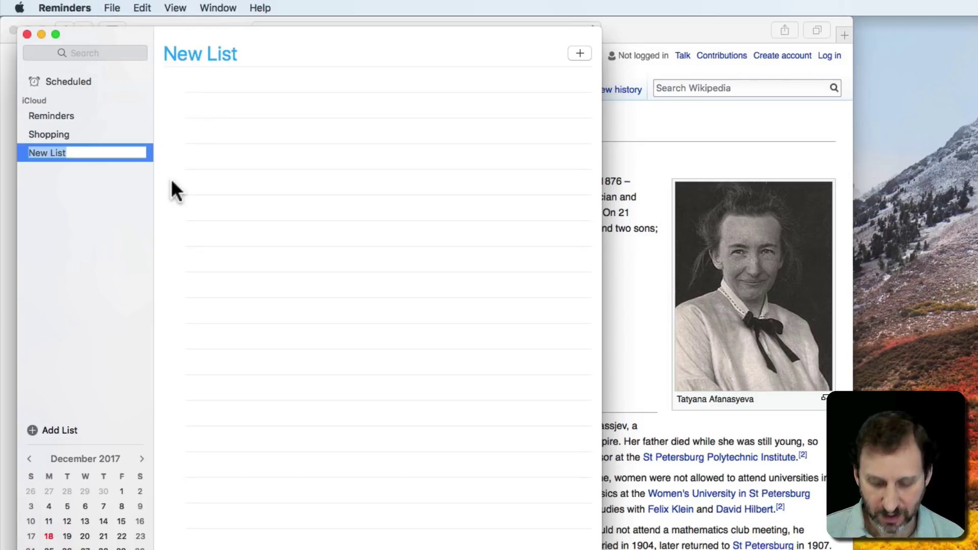
pyautogui.write('Web Linkjs')
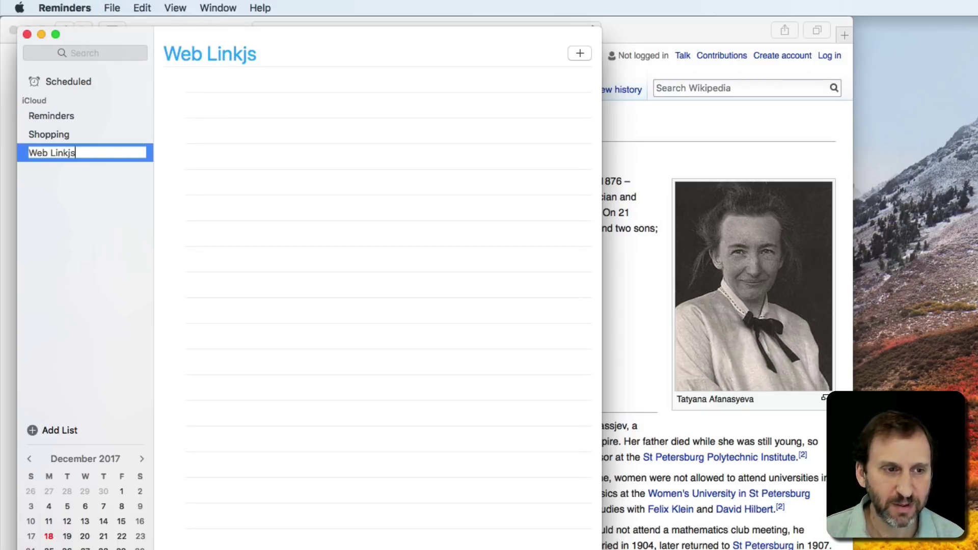
pyautogui.press('BackSpace')
pyautogui.press('BackSpace')
pyautogui.write('s')
pyautogui.press('Return')
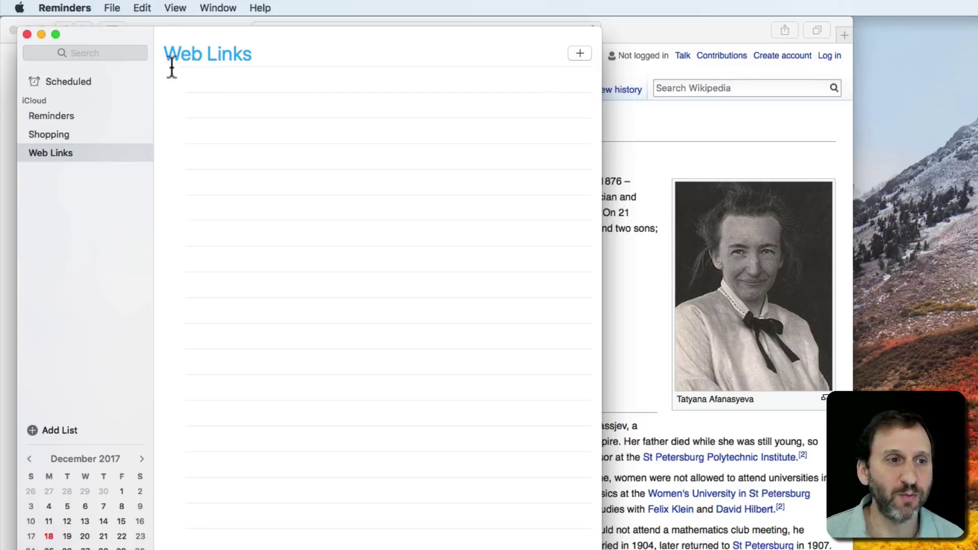
# Make Web Links the default list for new reminders
pyautogui.click(76, 7)
pyautogui.moveTo(93, 61)
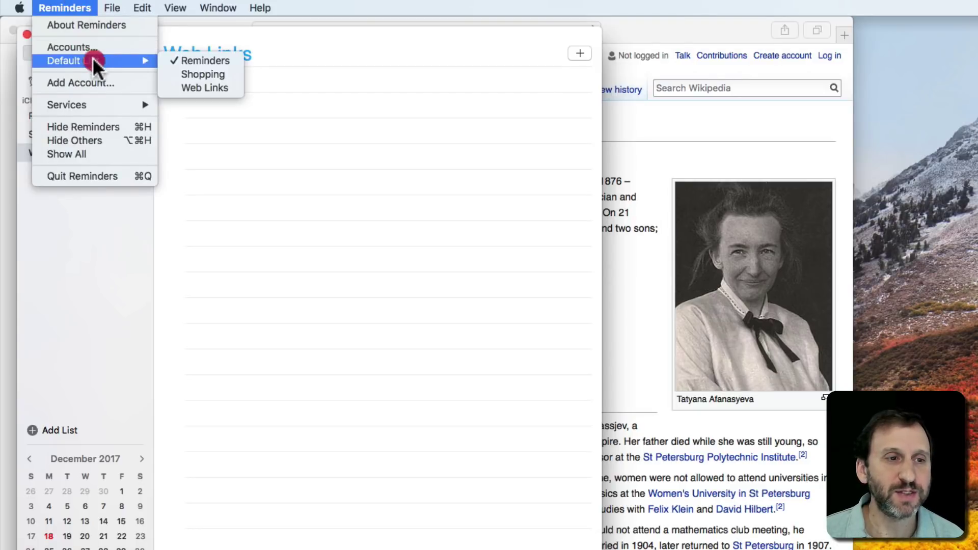
pyautogui.click(200, 84)
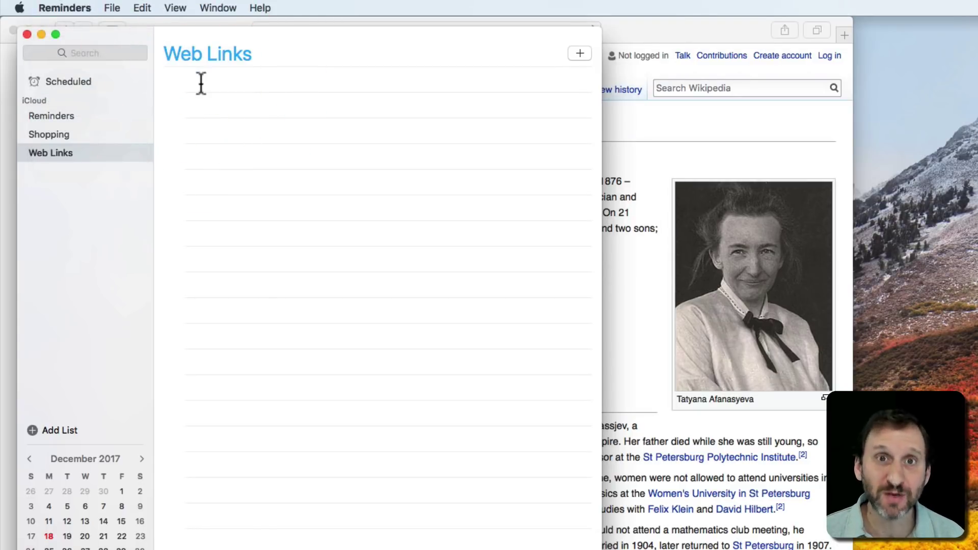
# Back in Safari, add the Tatyana Afanasyeva page as a reminder in Web Links
pyautogui.click(647, 31)
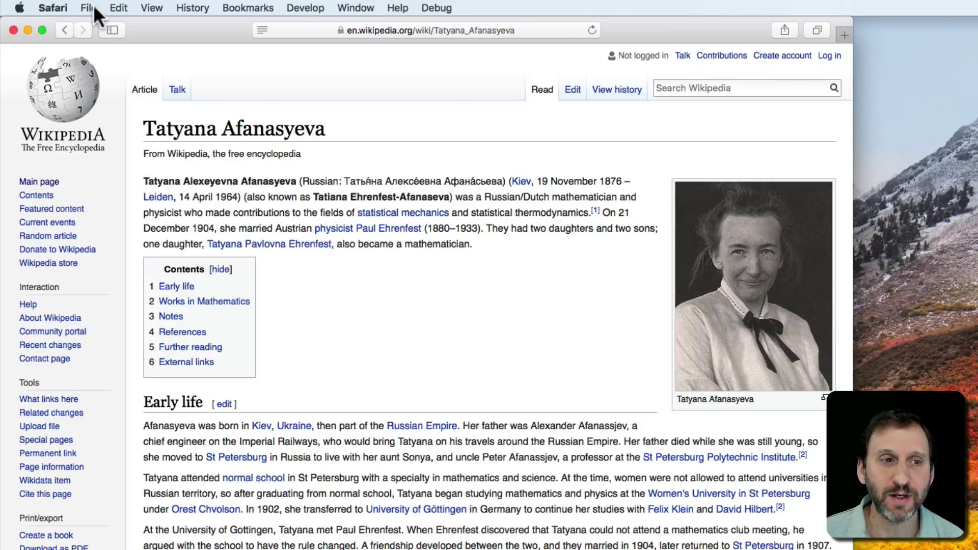
pyautogui.moveTo(93, 4); pyautogui.dragTo(285, 194)
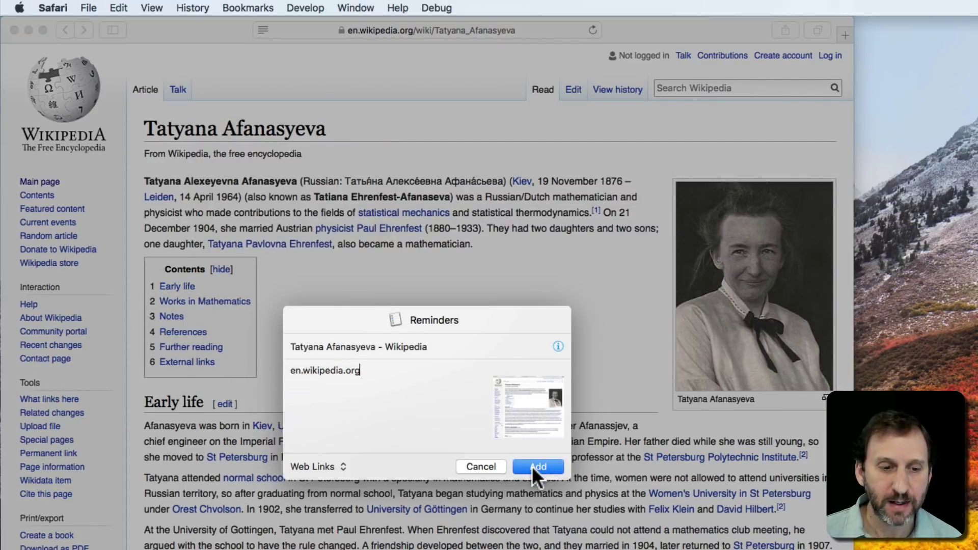
pyautogui.click(531, 466)
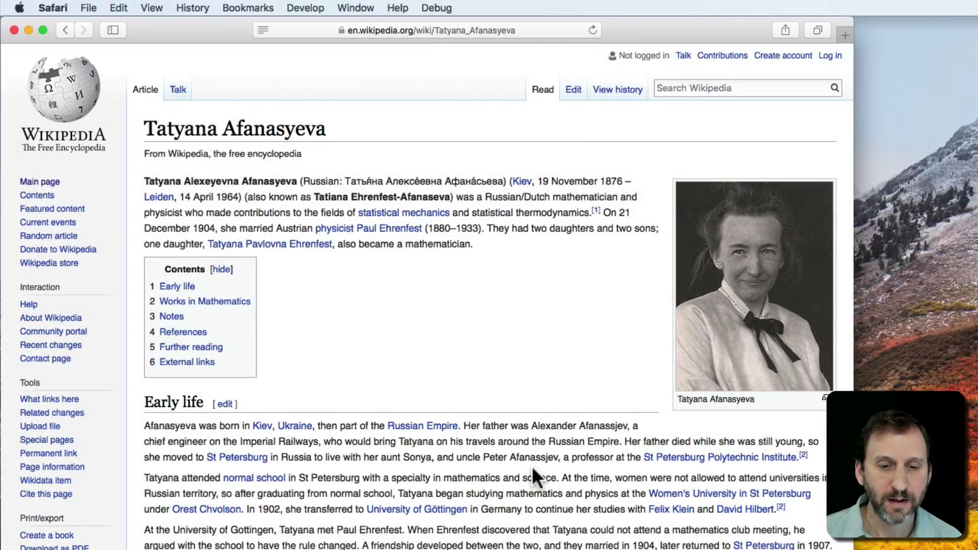
# Check the Tatyana Afanasyeva - Wikipedia reminder's details and en.wikipedia.org link in Web Links
pyautogui.press('super+Tab')
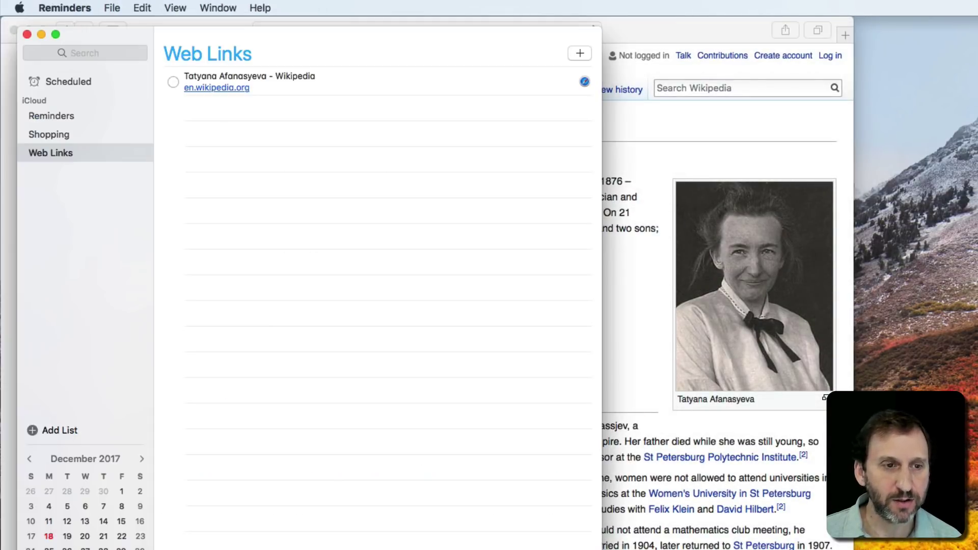
pyautogui.moveTo(183, 89)
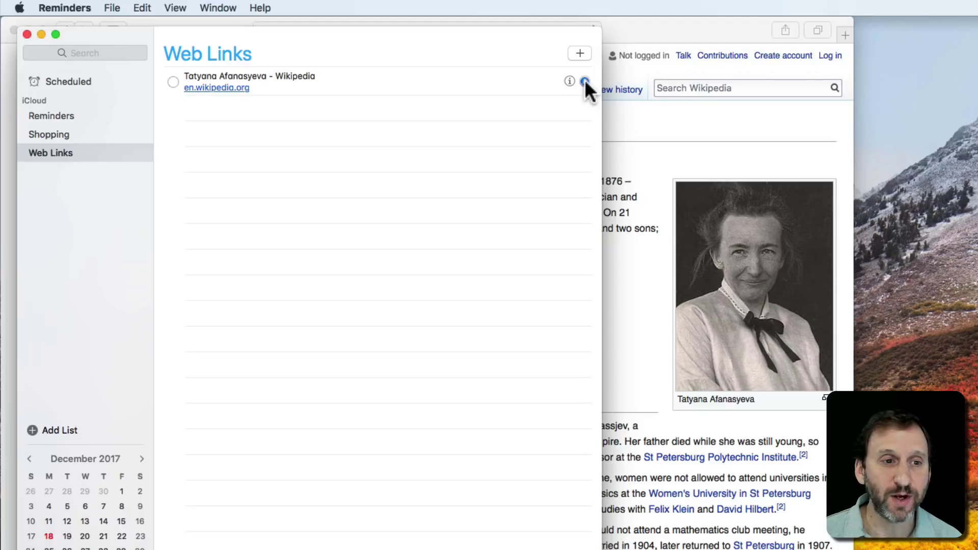
pyautogui.click(569, 81)
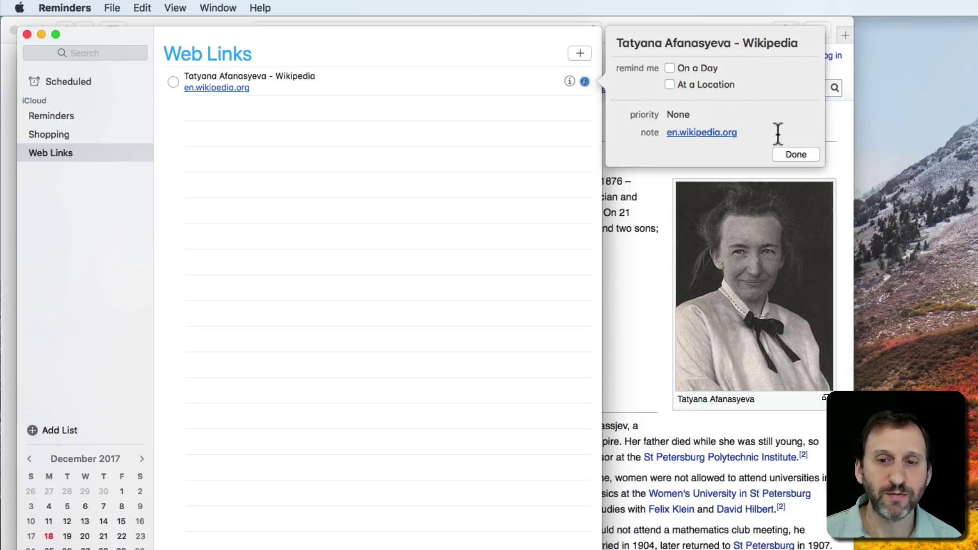
pyautogui.click(796, 154)
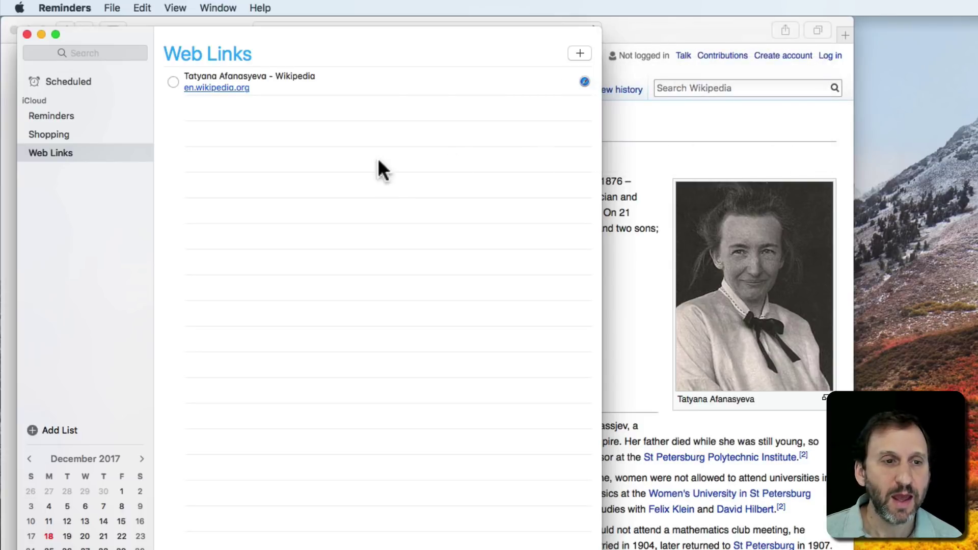
# Save the Maria Gaetana Agnesi article as a Web Links reminder, then return to the list
pyautogui.click(670, 29)
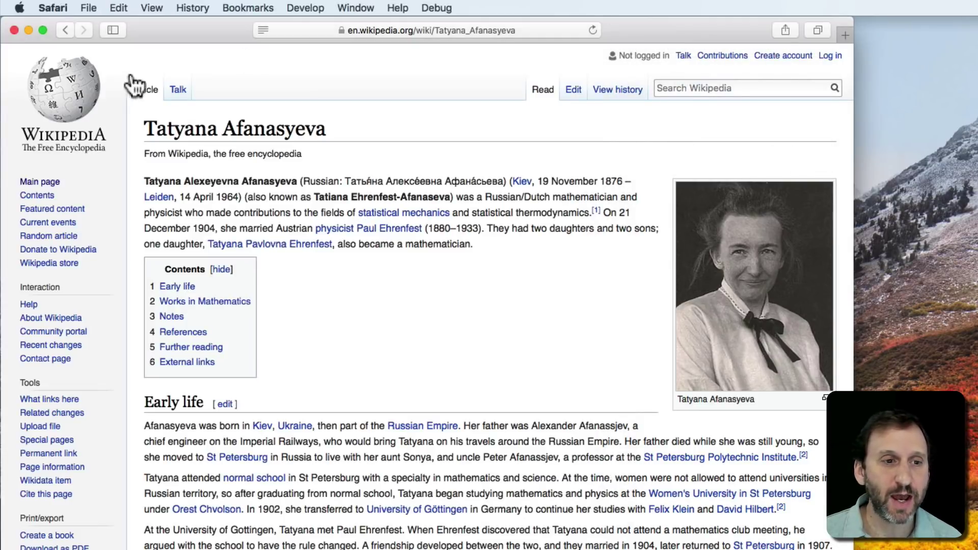
pyautogui.click(65, 30)
pyautogui.click(218, 350)
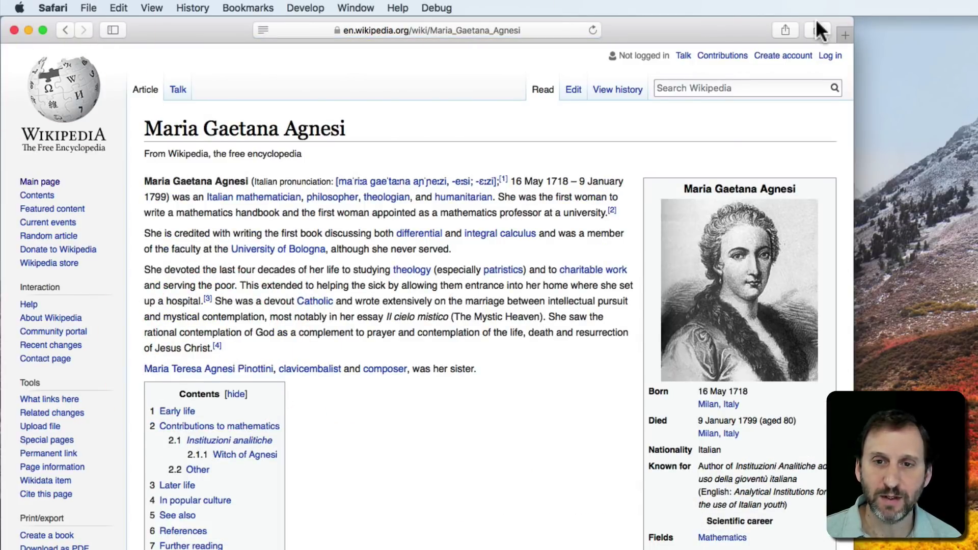
pyautogui.click(785, 30)
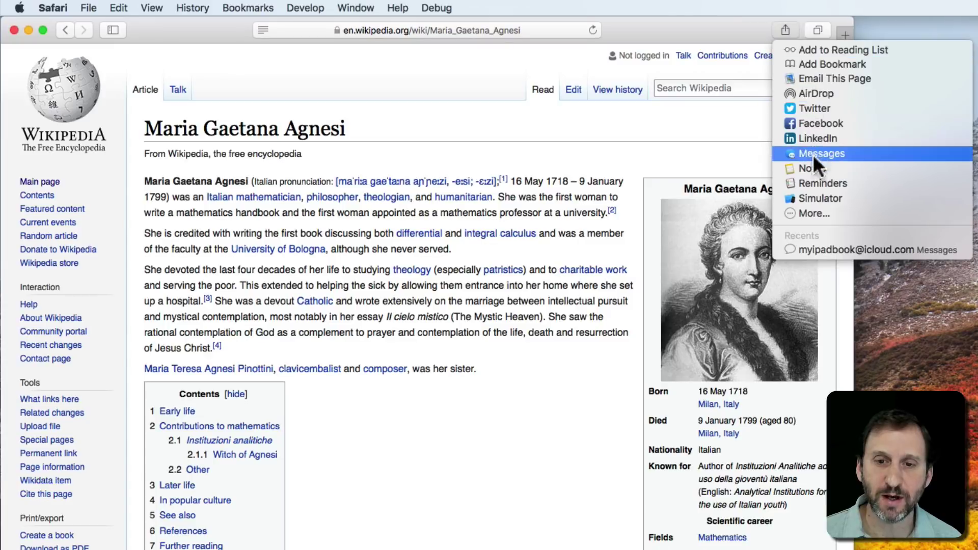
pyautogui.click(814, 184)
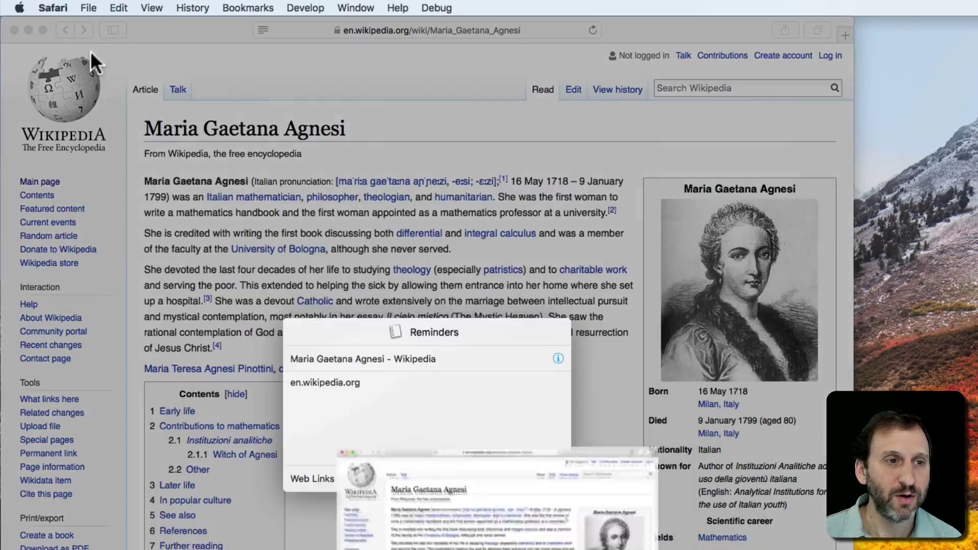
pyautogui.click(546, 463)
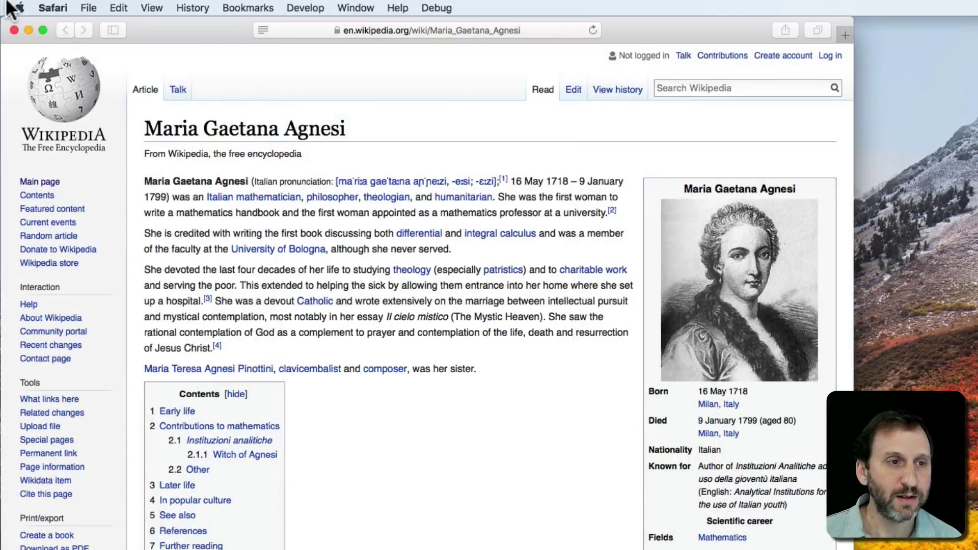
pyautogui.click(66, 31)
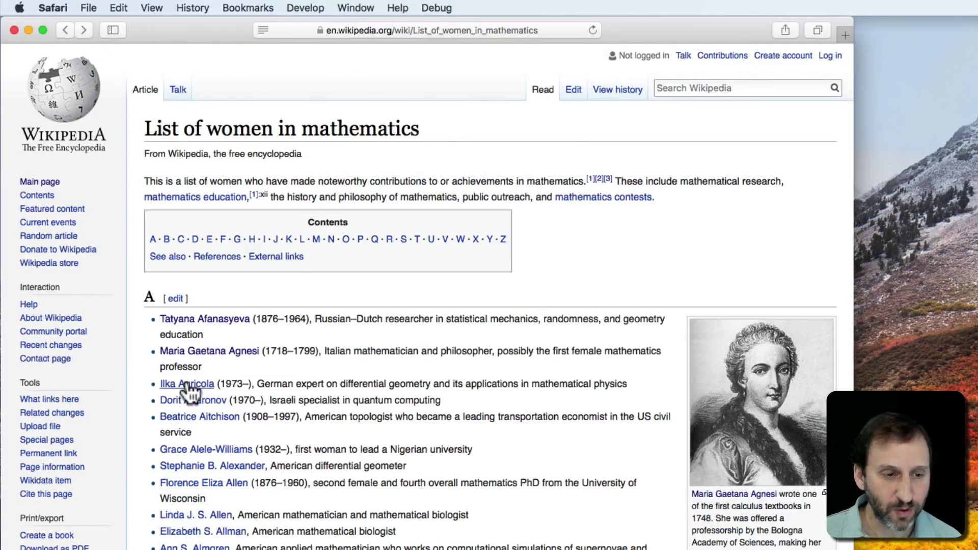
# Add the Ilka Agricola and Dorit Aharonov links to Web Links from their context menus
pyautogui.rightClick(186, 383)
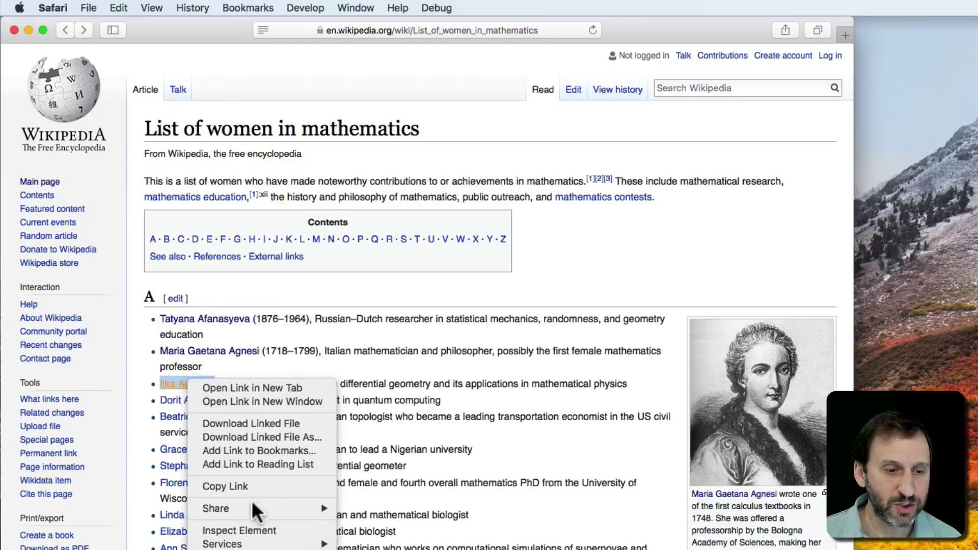
pyautogui.moveTo(251, 506)
pyautogui.click(379, 547)
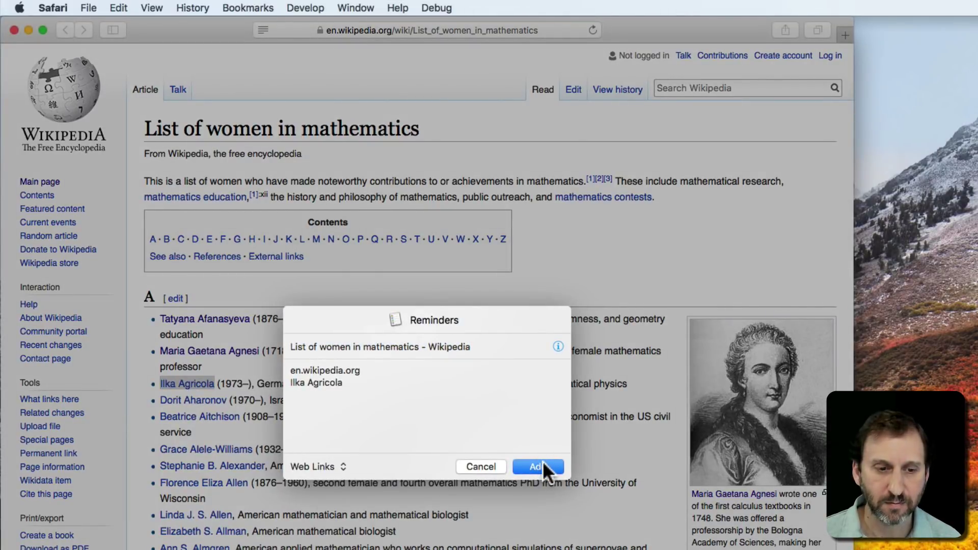
pyautogui.click(540, 465)
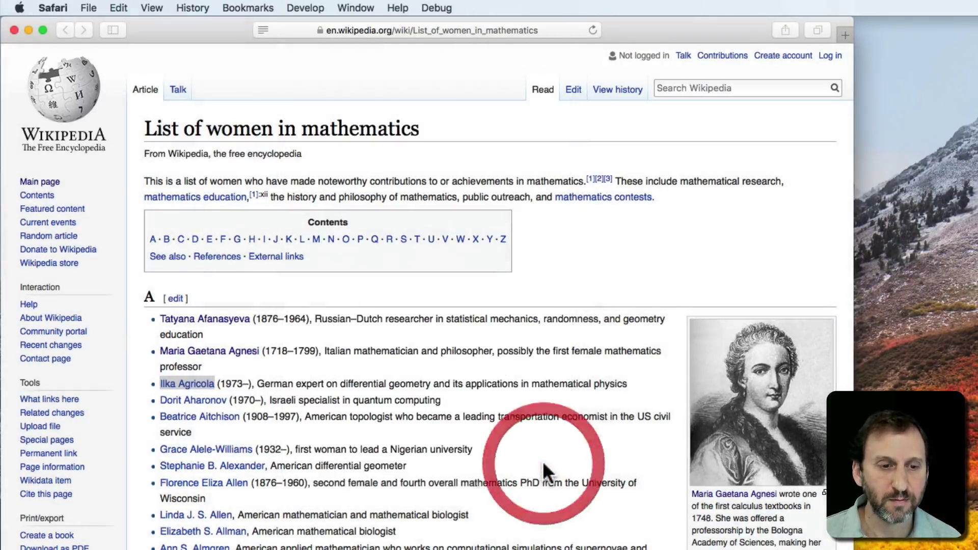
pyautogui.rightClick(208, 400)
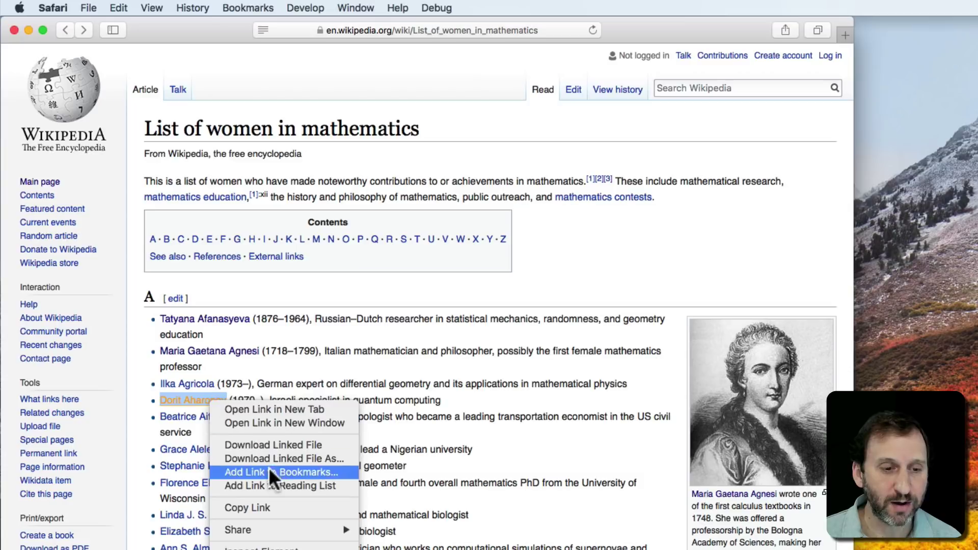
pyautogui.moveTo(265, 530)
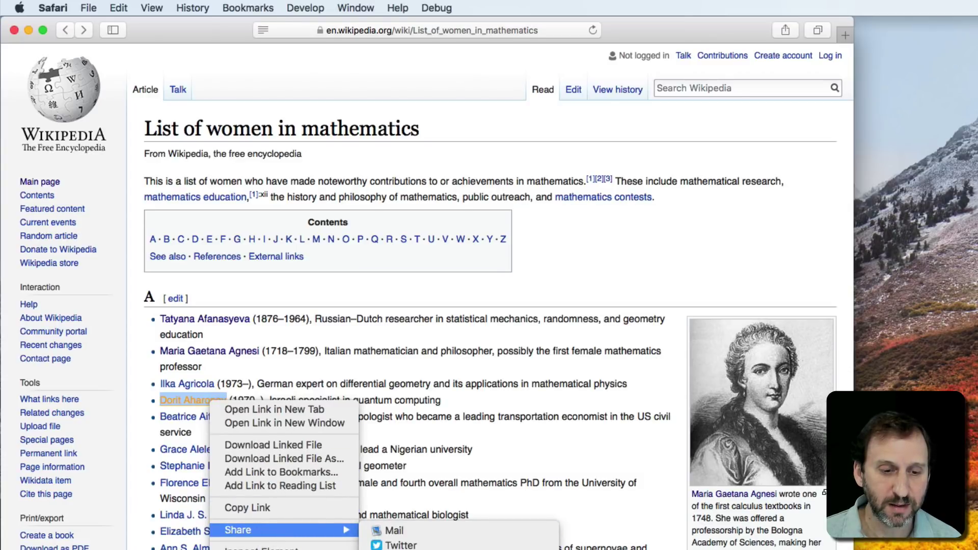
pyautogui.click(397, 545)
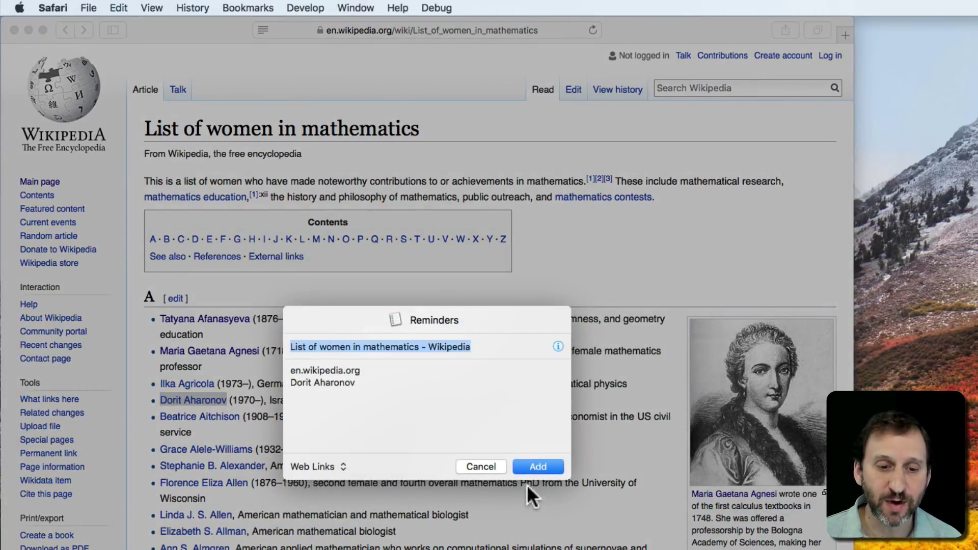
pyautogui.click(531, 465)
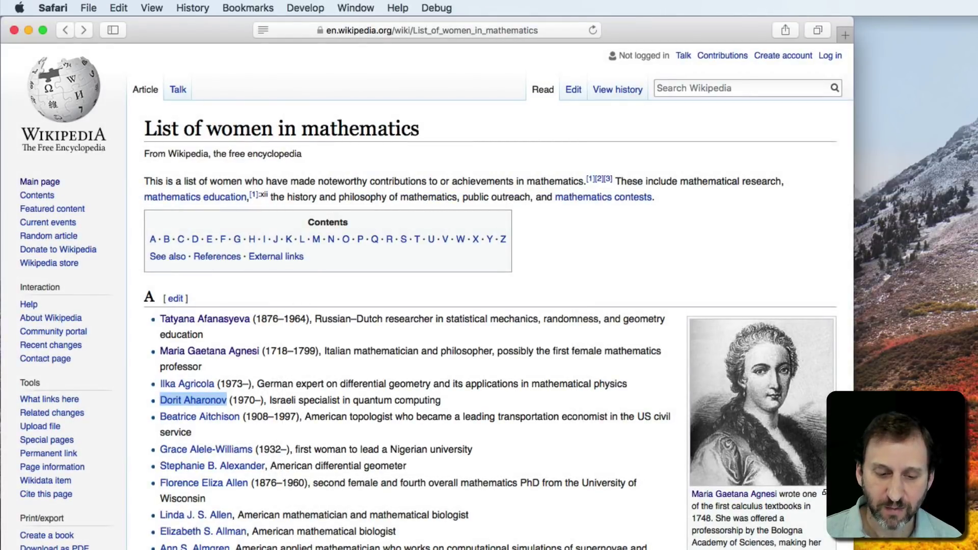
# Review the four Wikipedia reminders in Web Links and dismiss its sharing options
pyautogui.press('super+Tab')
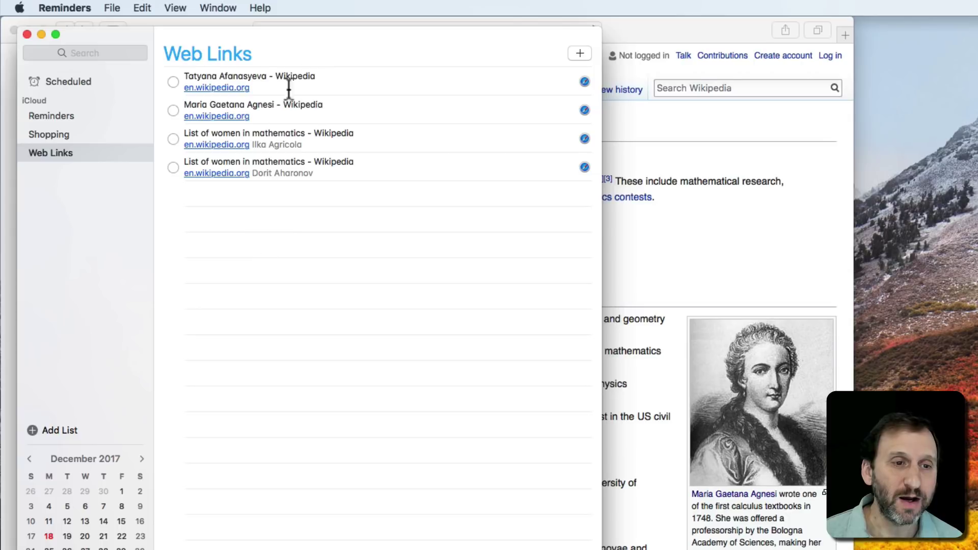
pyautogui.moveTo(369, 178)
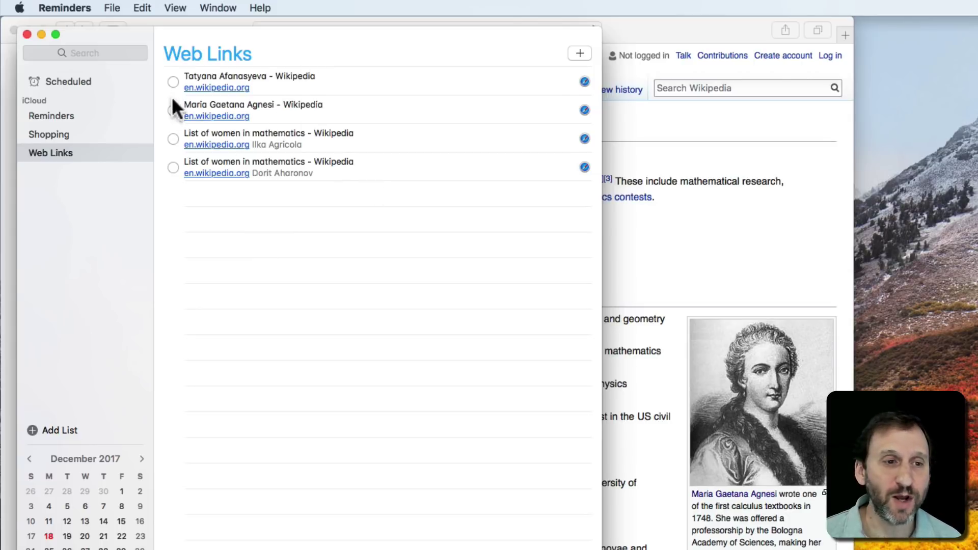
pyautogui.moveTo(209, 128)
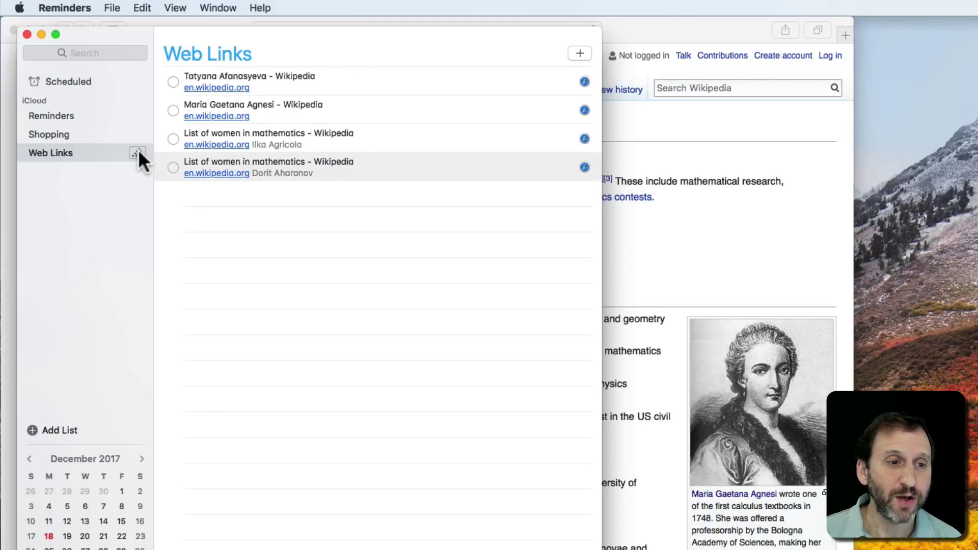
pyautogui.click(138, 153)
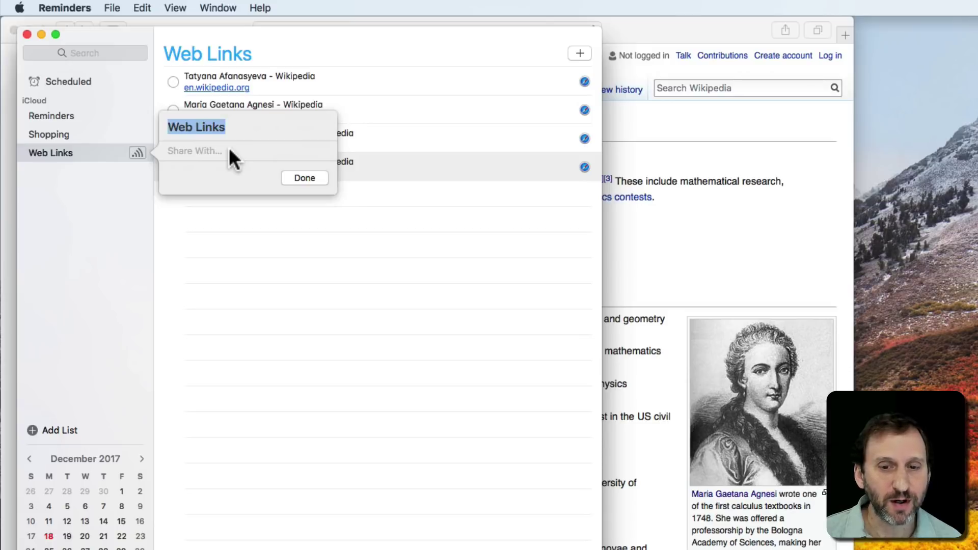
pyautogui.click(302, 178)
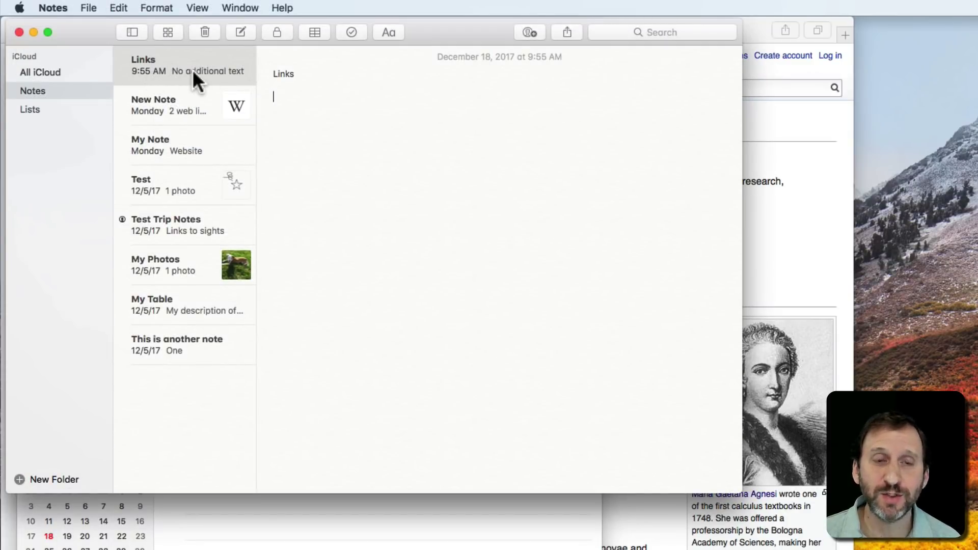
# Save the Tatyana Afanasyeva article's link into the Links note via Share > Notes
pyautogui.click(750, 22)
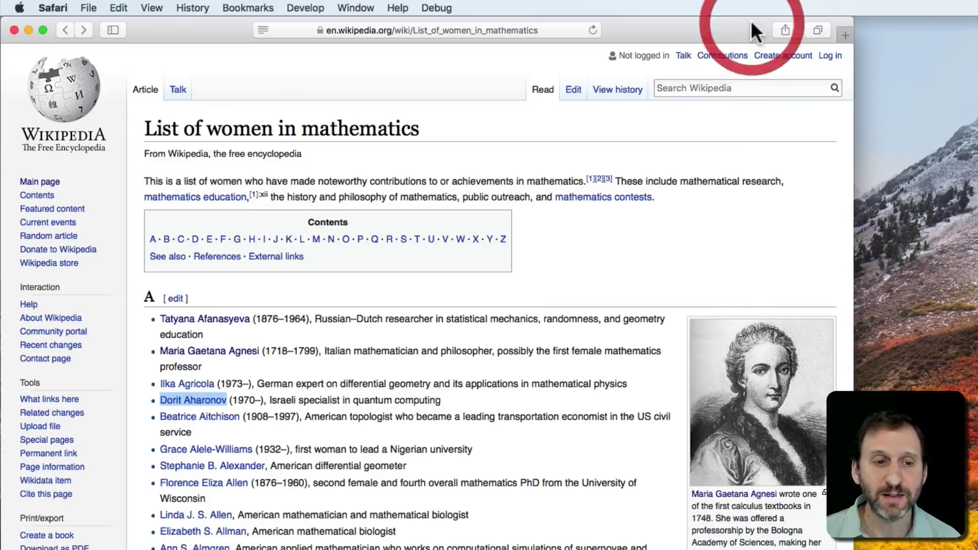
pyautogui.click(191, 322)
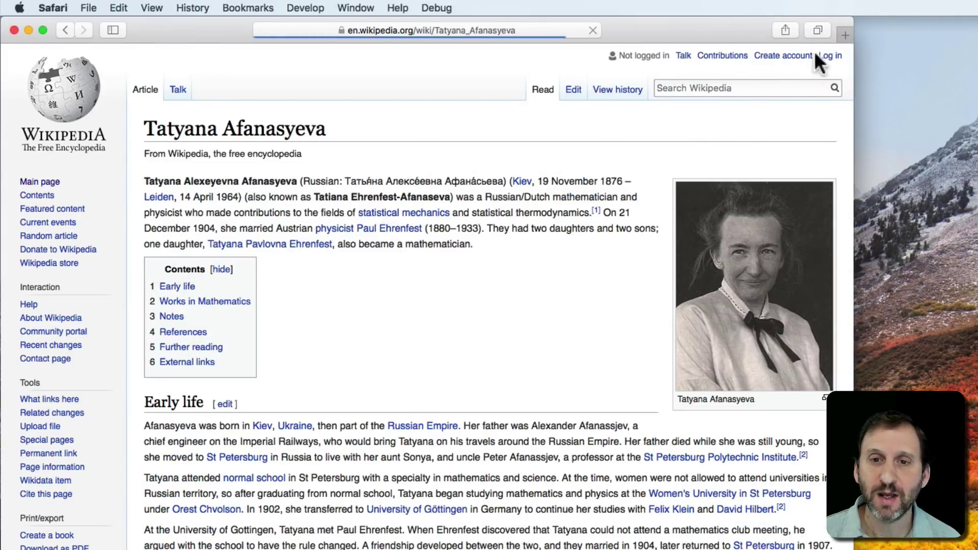
pyautogui.click(783, 31)
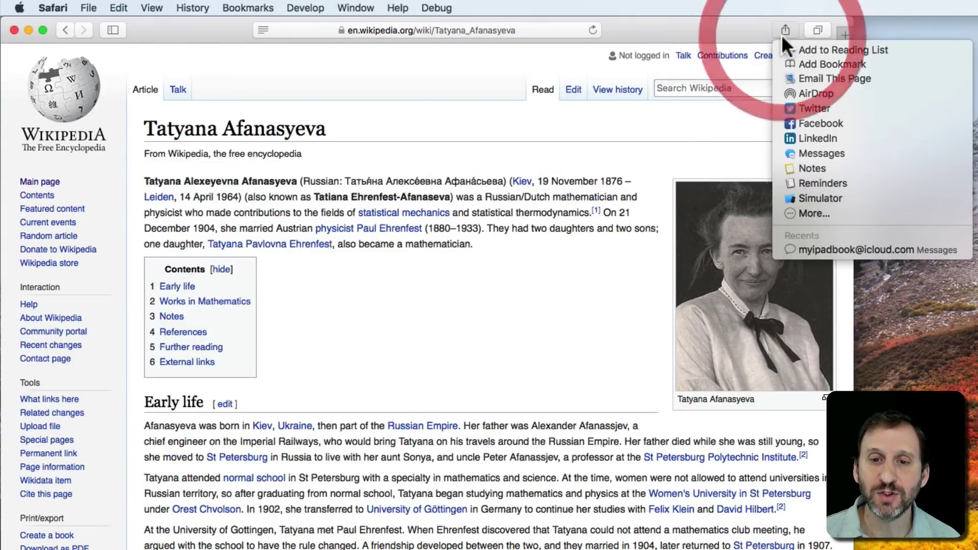
pyautogui.click(812, 168)
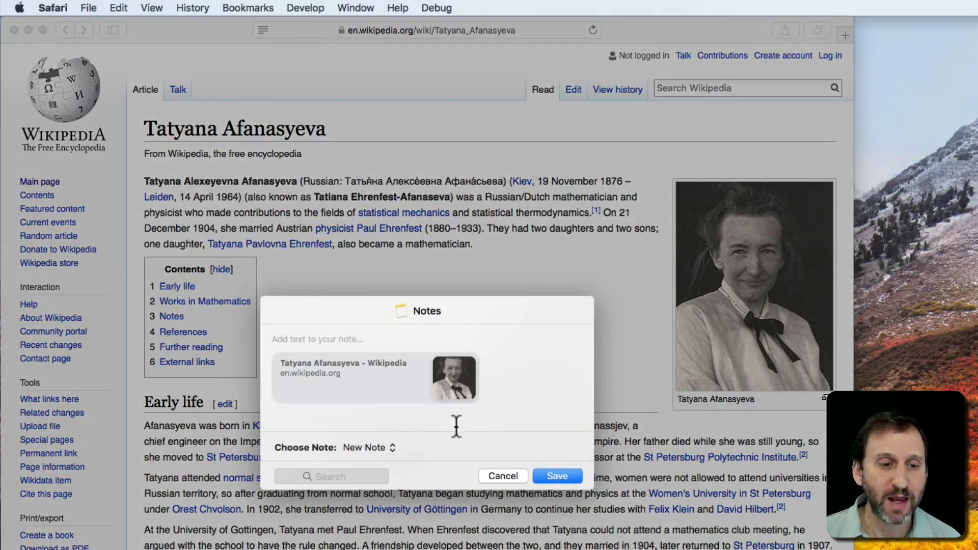
pyautogui.click(366, 447)
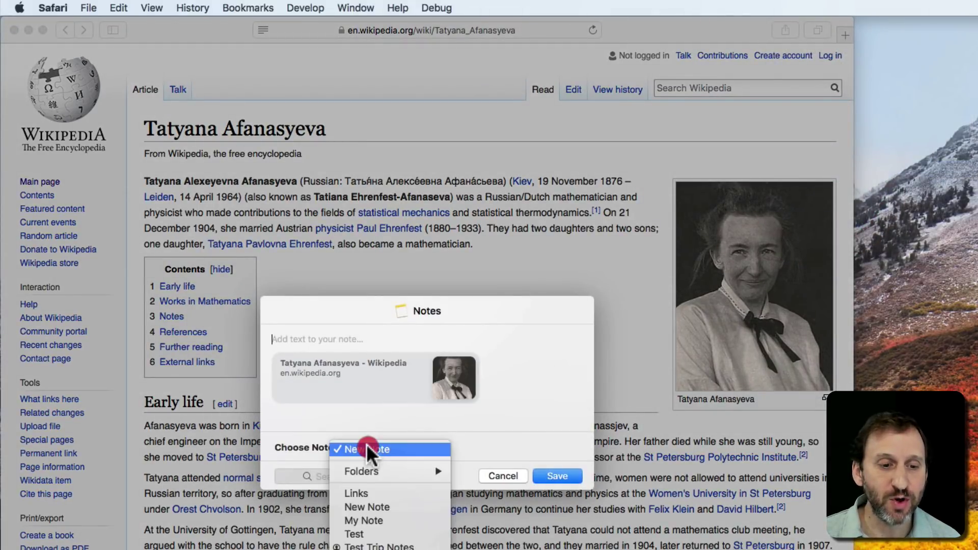
pyautogui.click(372, 496)
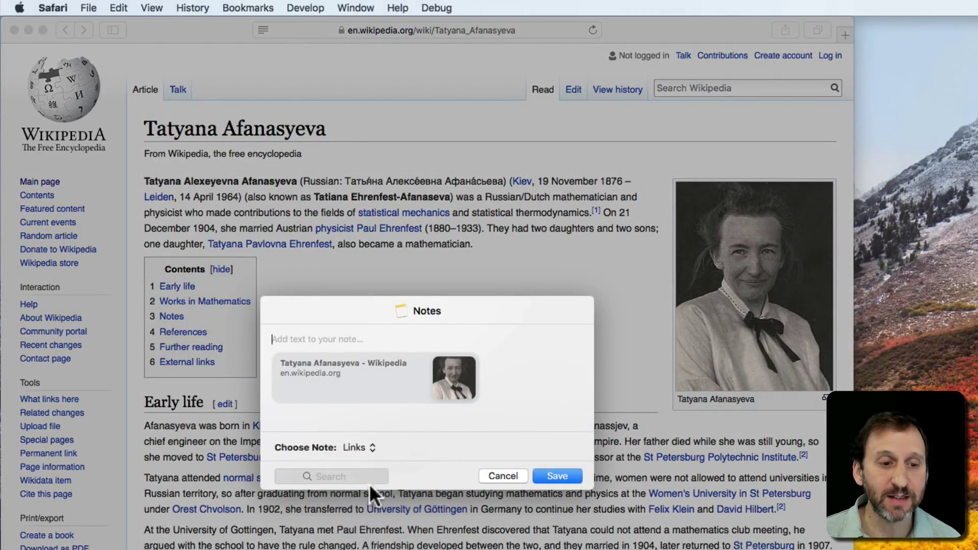
pyautogui.click(554, 473)
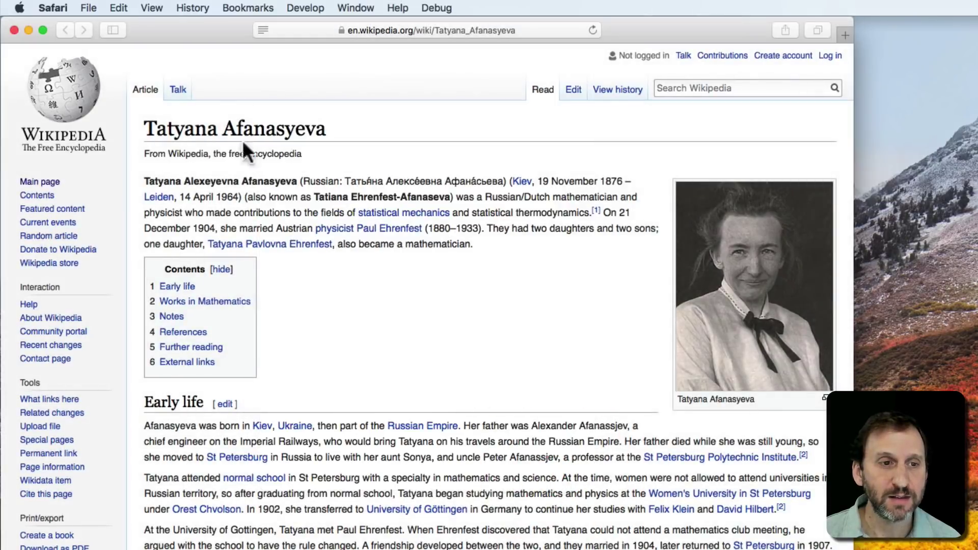
# Share the Maria Gaetana Agnesi link from its context menu into the Links note
pyautogui.click(65, 31)
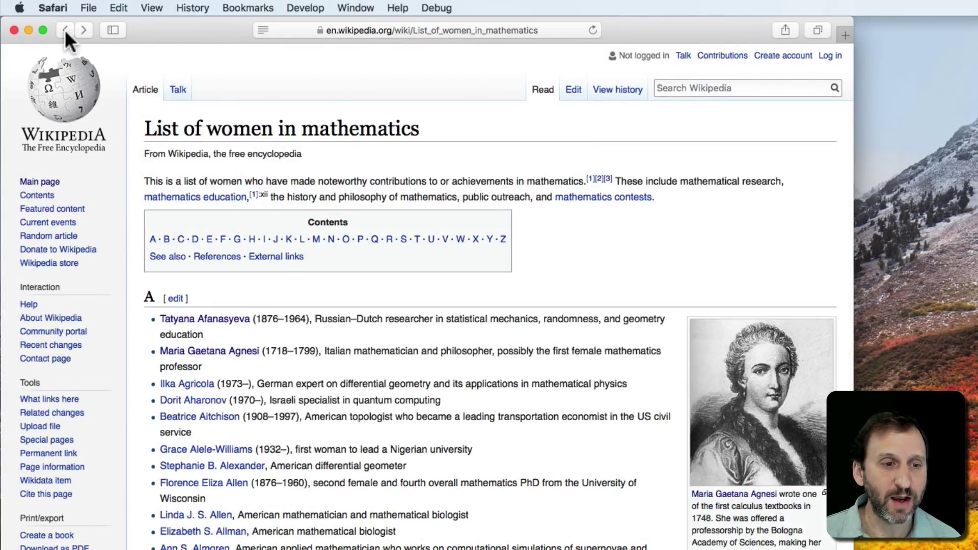
pyautogui.rightClick(200, 354)
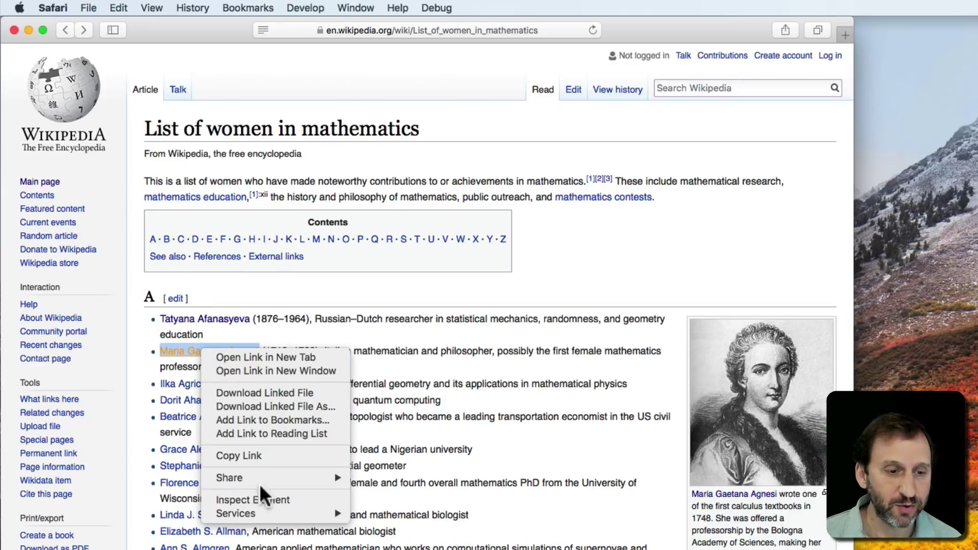
pyautogui.moveTo(263, 484)
pyautogui.click(387, 544)
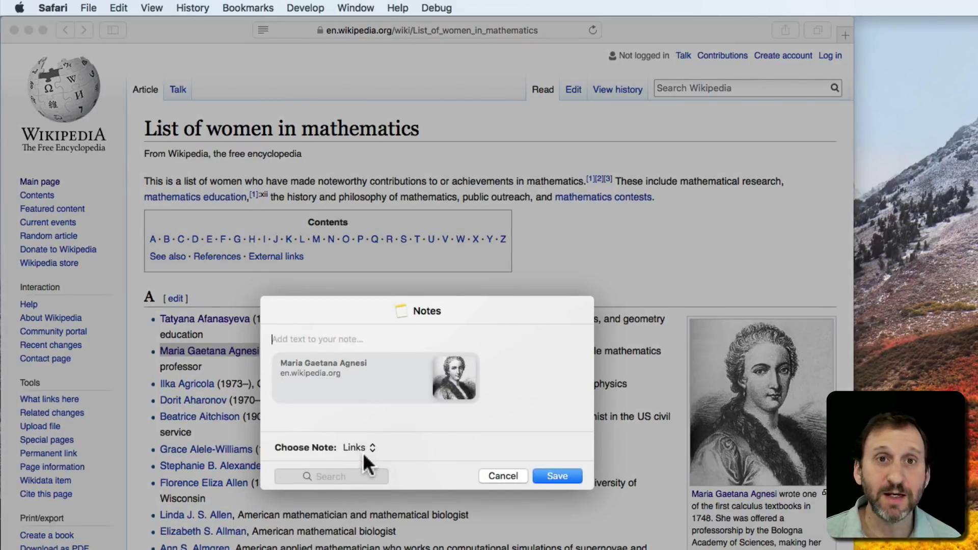
pyautogui.click(557, 475)
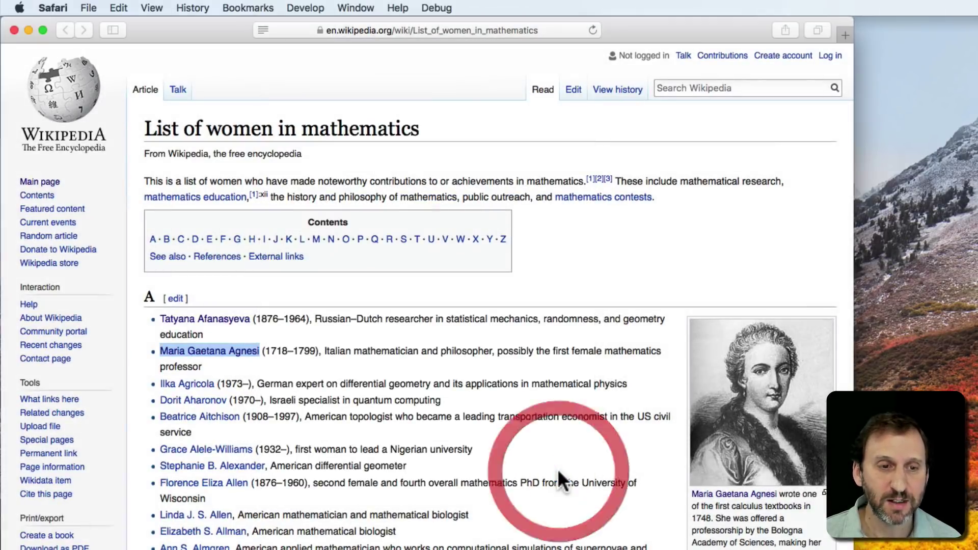
# In Notes, review the Links note's Afanasyeva and Agnesi link cards and share it via Mail
pyautogui.press('super+Tab')
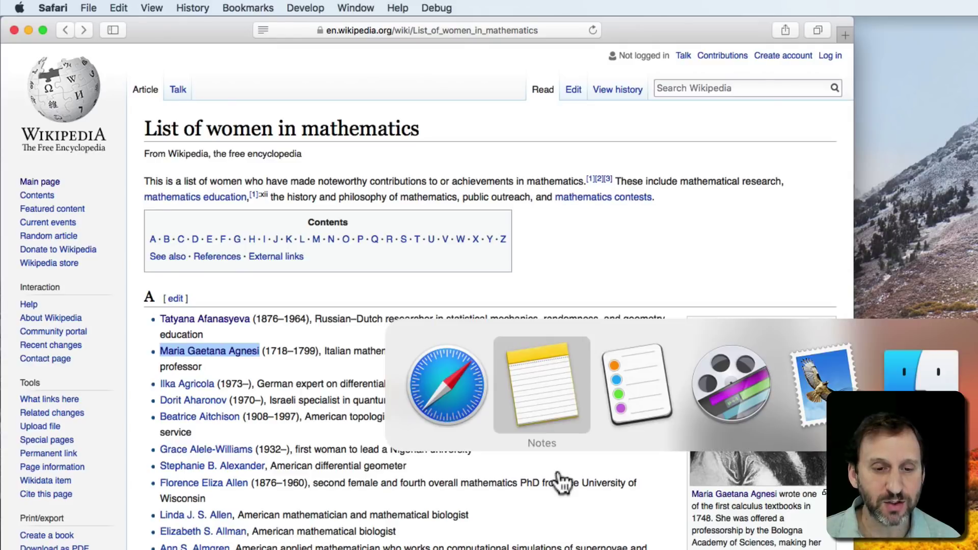
pyautogui.press('super+Tab')
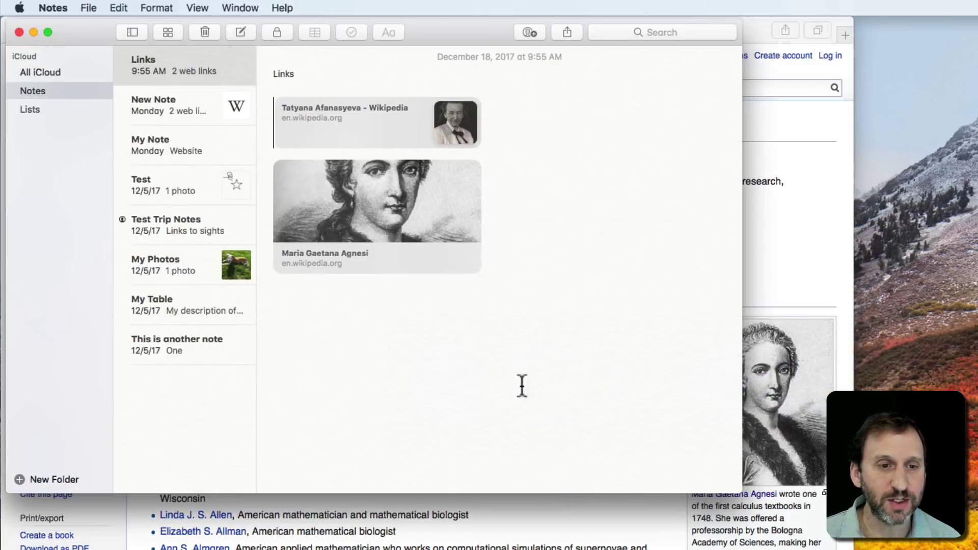
pyautogui.click(382, 128)
pyautogui.click(388, 200)
pyautogui.click(384, 151)
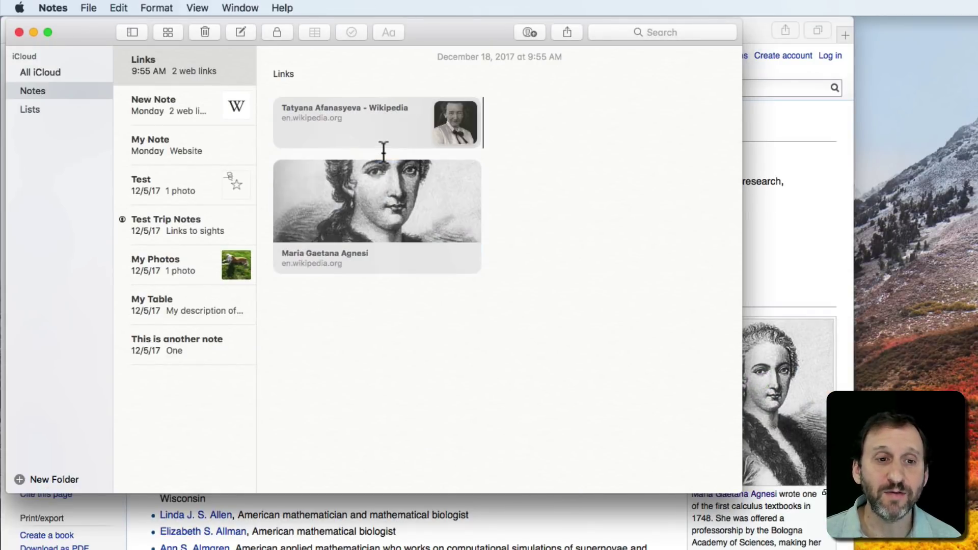
pyautogui.click(365, 136)
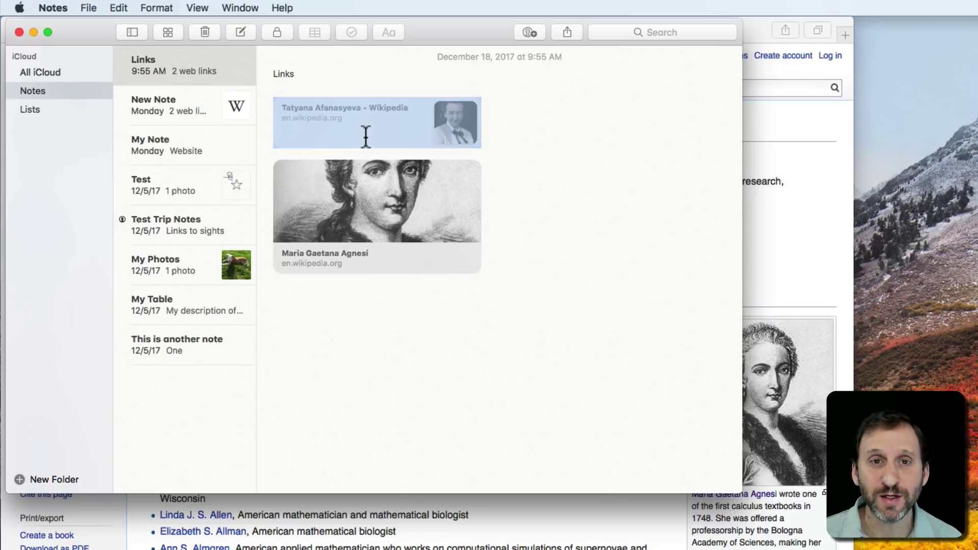
pyautogui.click(377, 224)
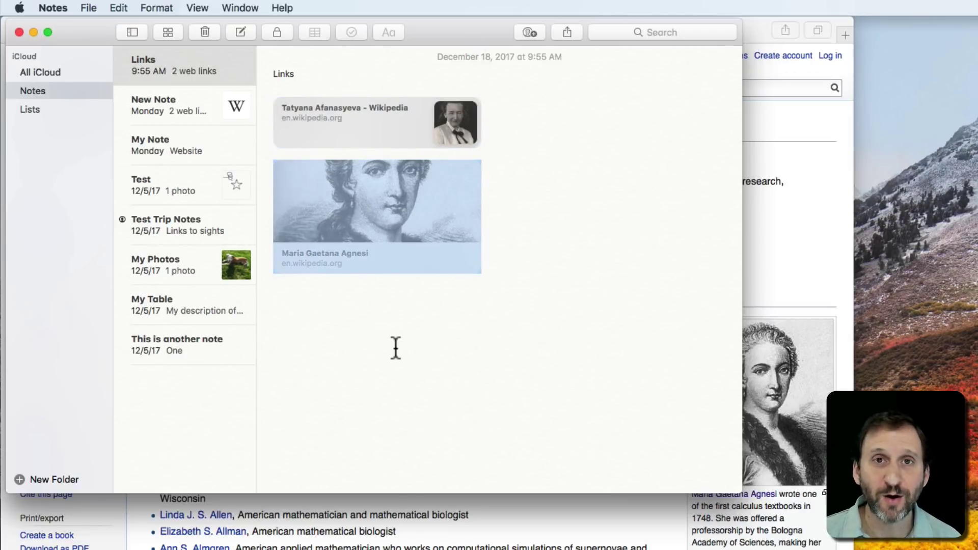
pyautogui.click(558, 32)
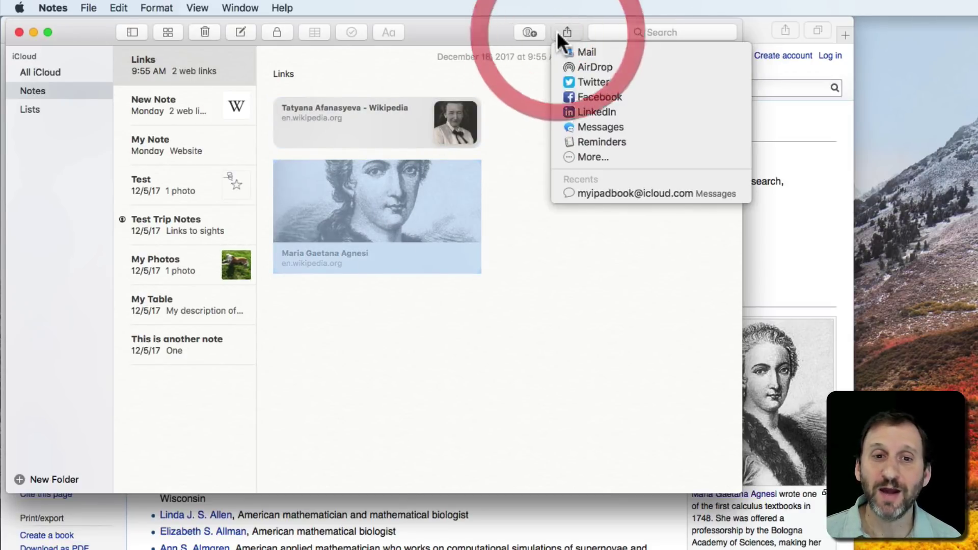
pyautogui.click(585, 51)
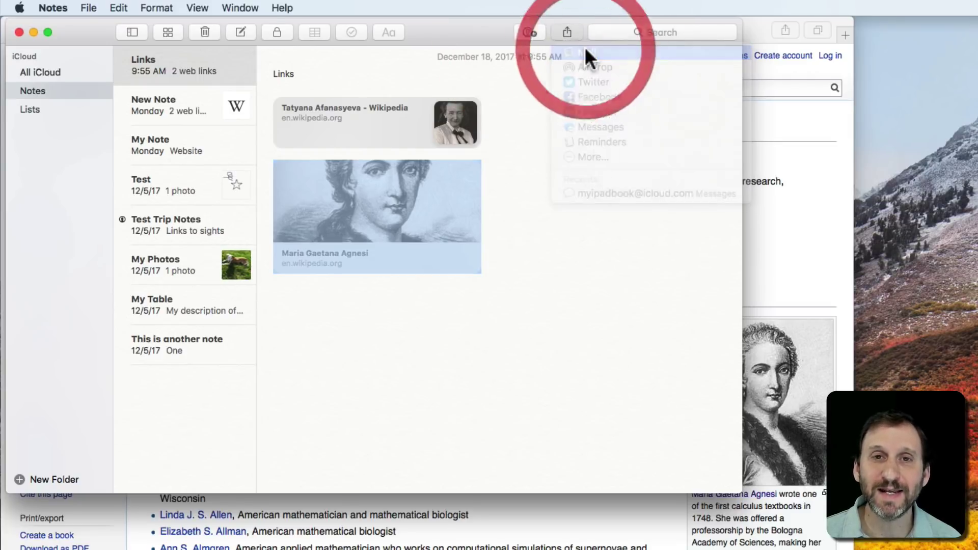